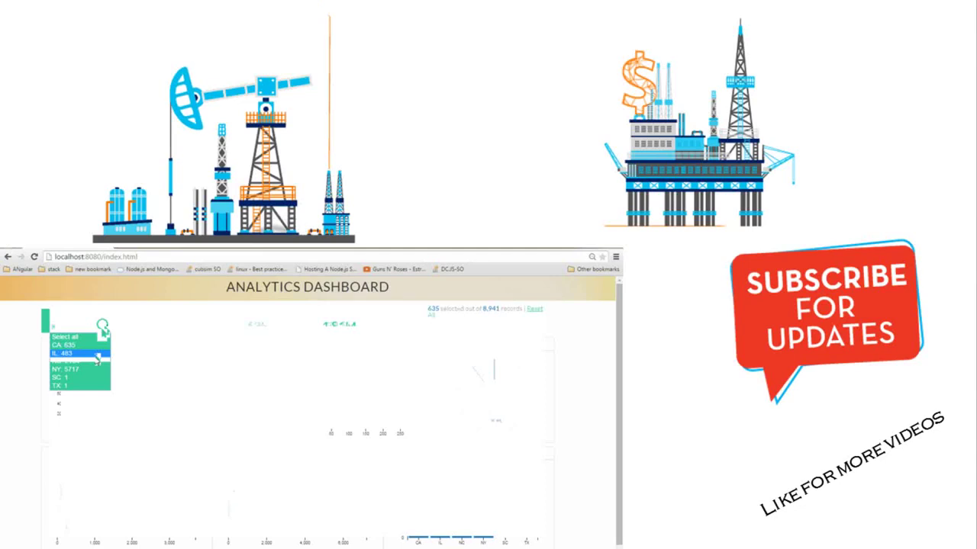
Step: Connect Tableau to the SAMPLE Excel workbook as the data source
{"action": "left_click", "coordinate": [97, 355]}
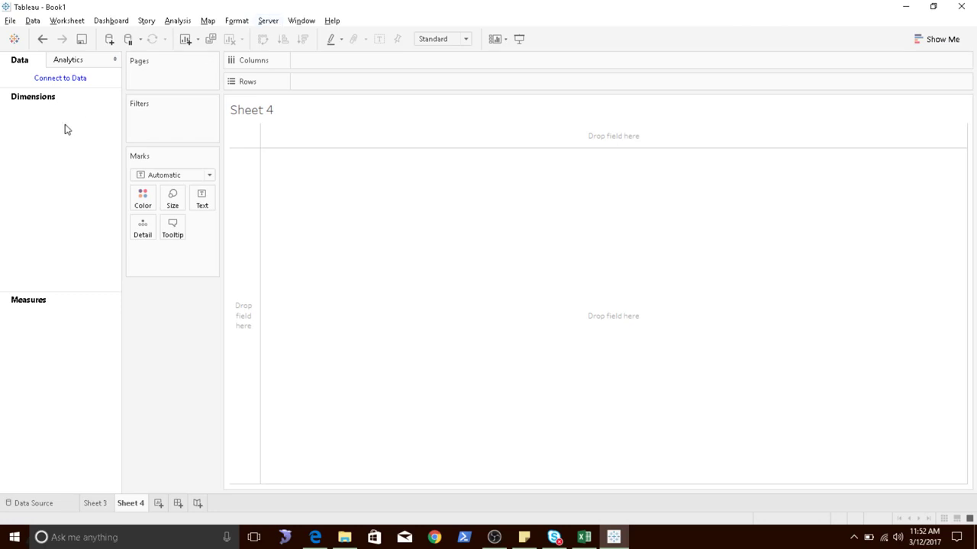
{"action": "left_click", "coordinate": [44, 81]}
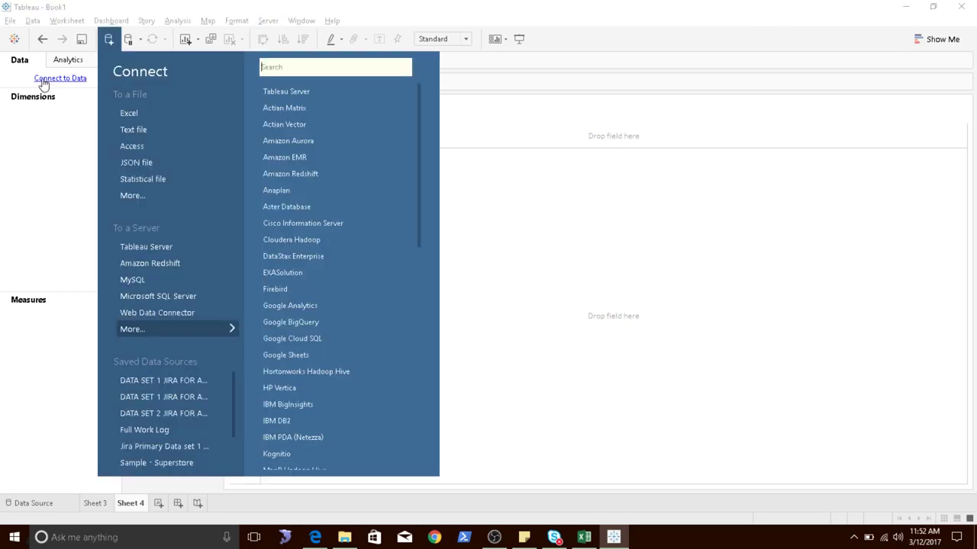
{"action": "left_click", "coordinate": [155, 107]}
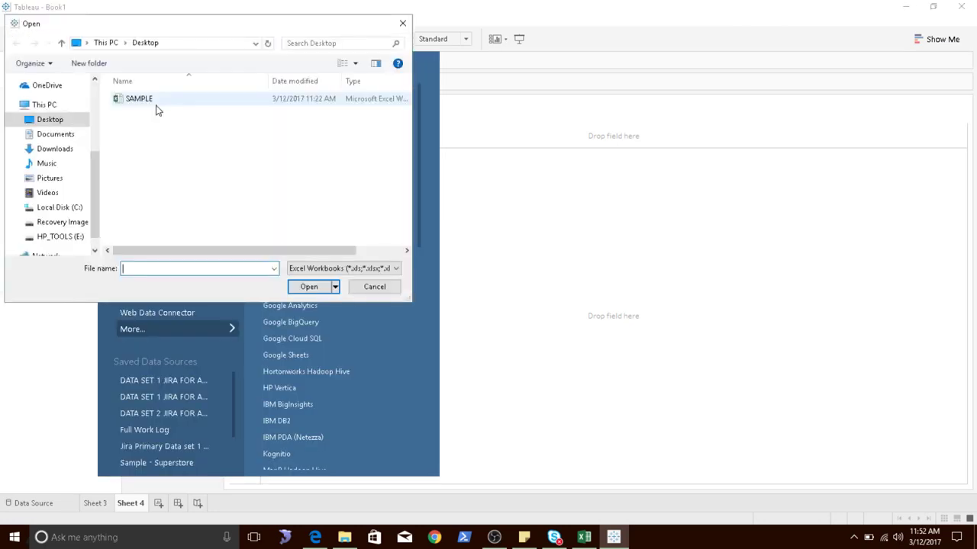
{"action": "double_click", "coordinate": [151, 100]}
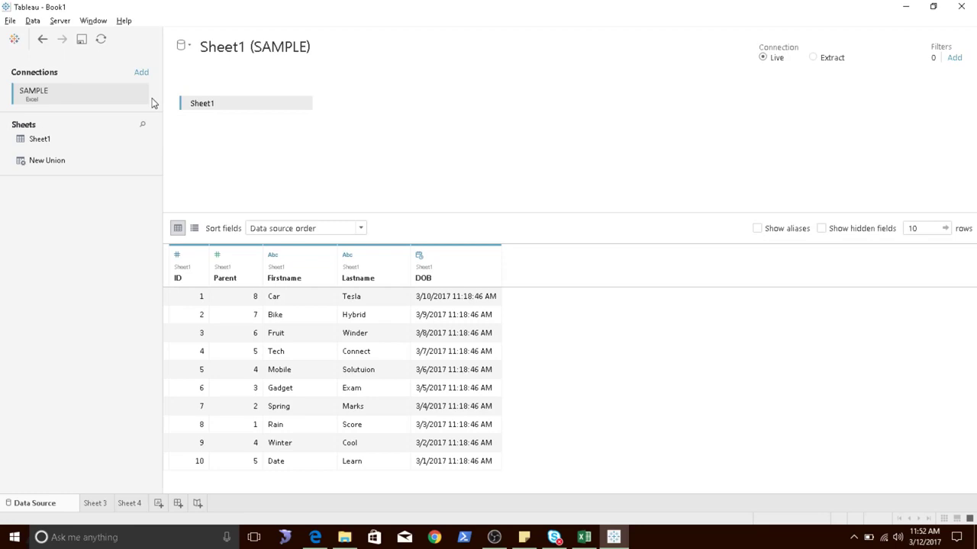
{"action": "left_click", "coordinate": [182, 299]}
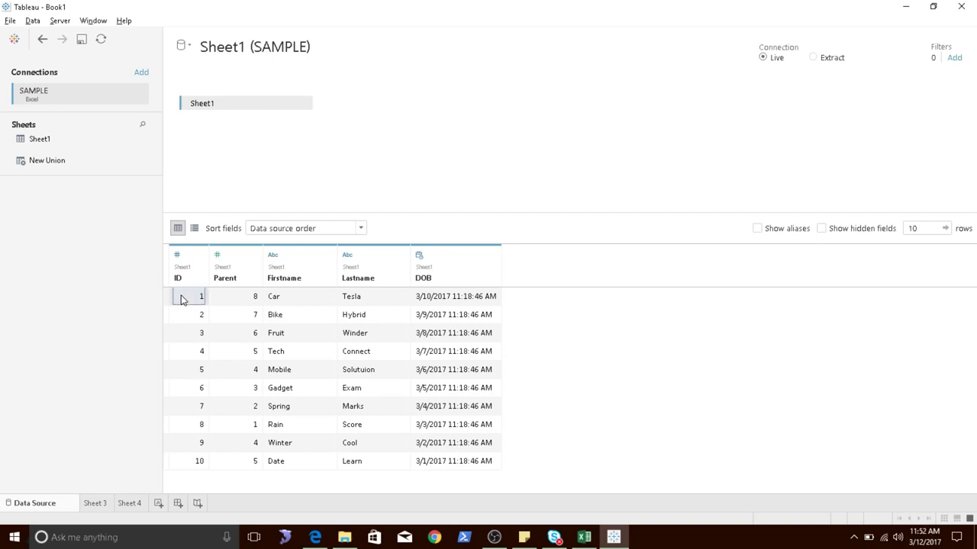
{"action": "left_click", "coordinate": [292, 302]}
{"action": "left_click", "coordinate": [362, 300]}
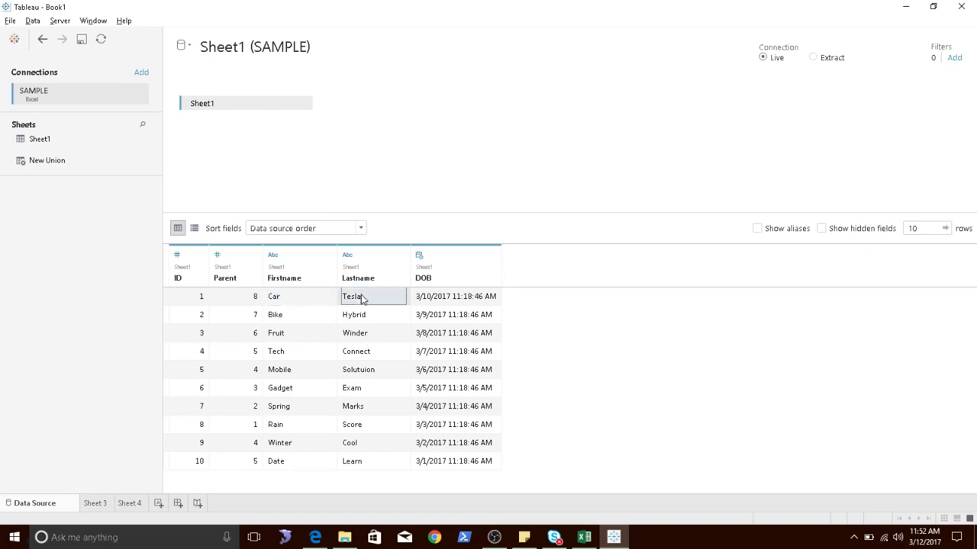
{"action": "left_click", "coordinate": [187, 303]}
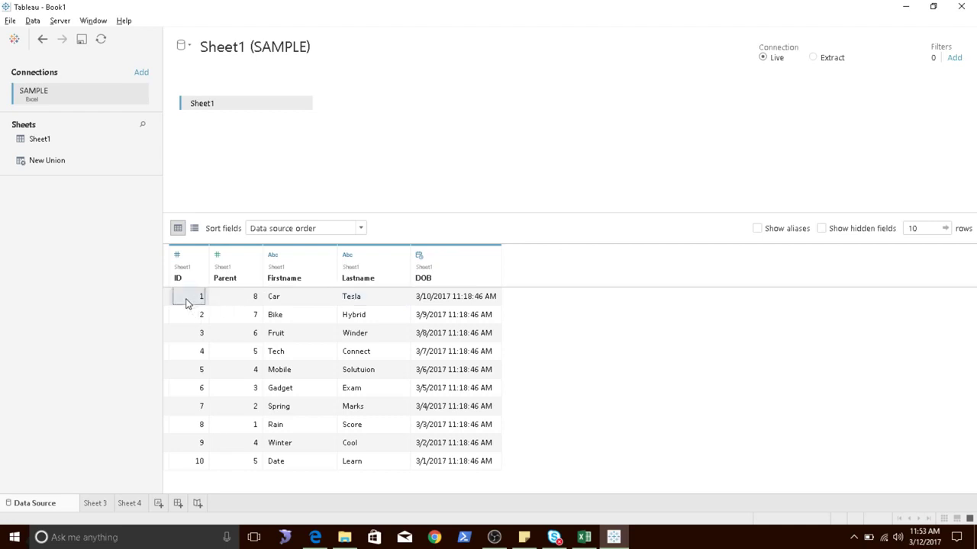
{"action": "left_click", "coordinate": [290, 305]}
{"action": "left_click", "coordinate": [359, 303]}
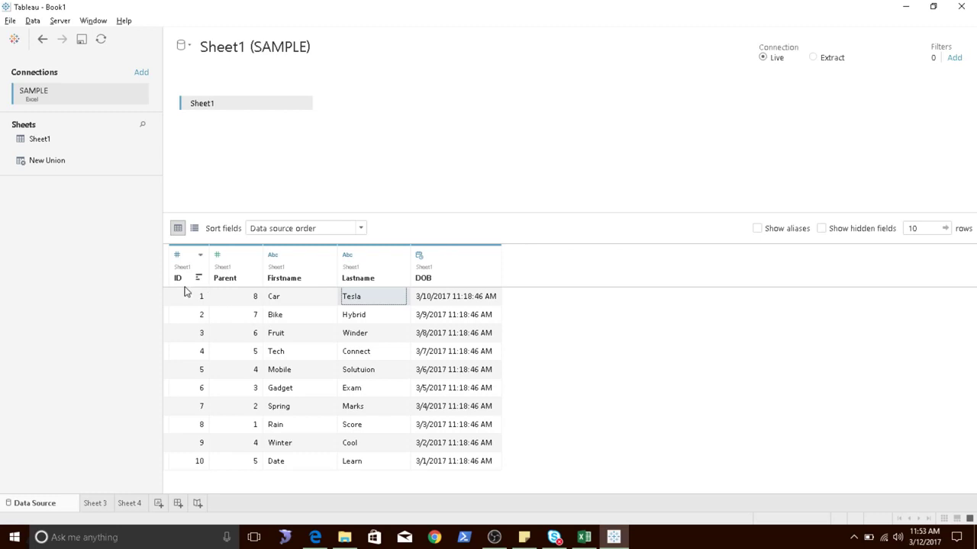
{"action": "left_click", "coordinate": [230, 302]}
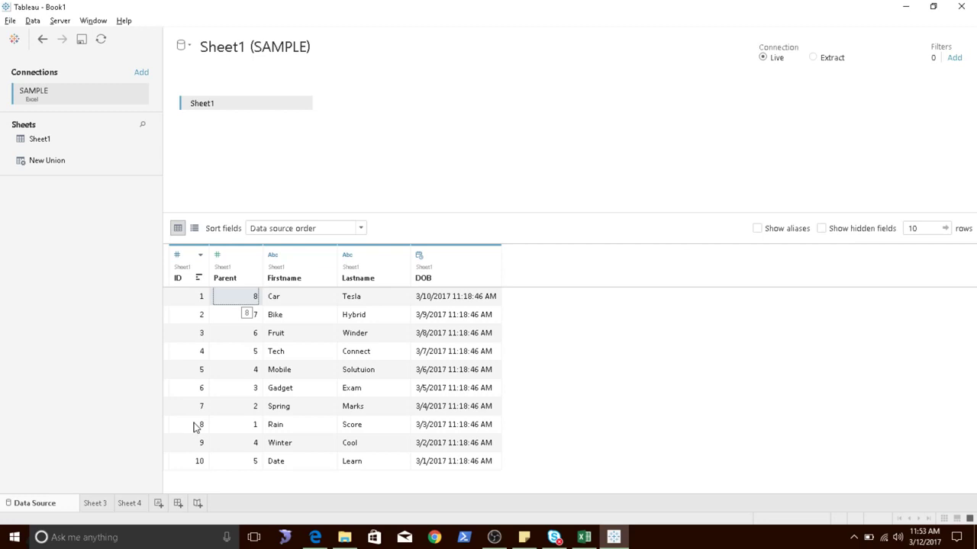
{"action": "left_click", "coordinate": [195, 428]}
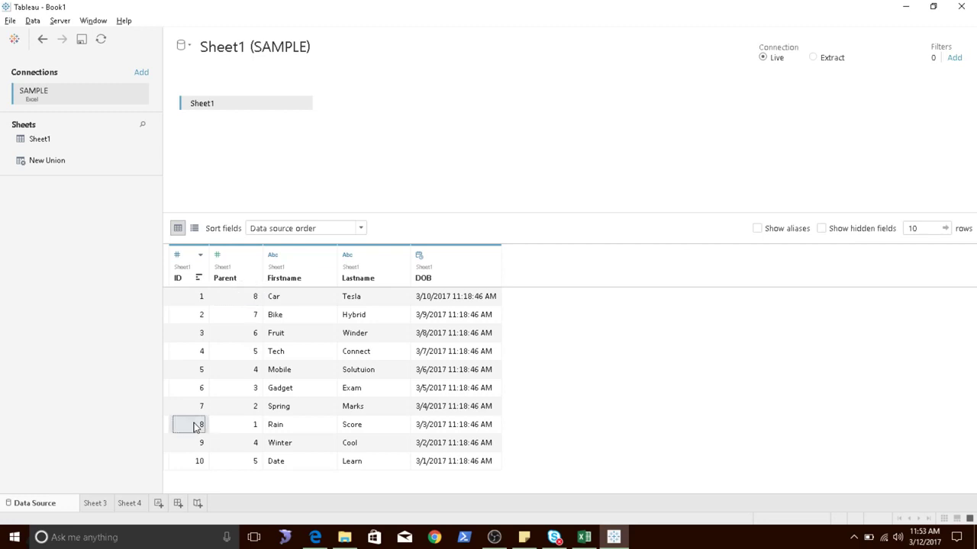
{"action": "left_click", "coordinate": [280, 429]}
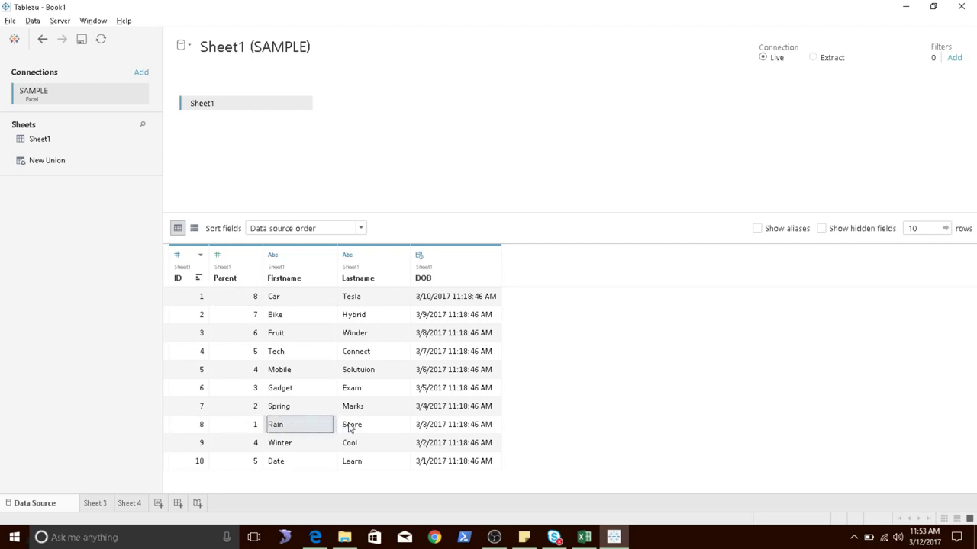
{"action": "left_click", "coordinate": [364, 429]}
{"action": "left_click", "coordinate": [238, 300]}
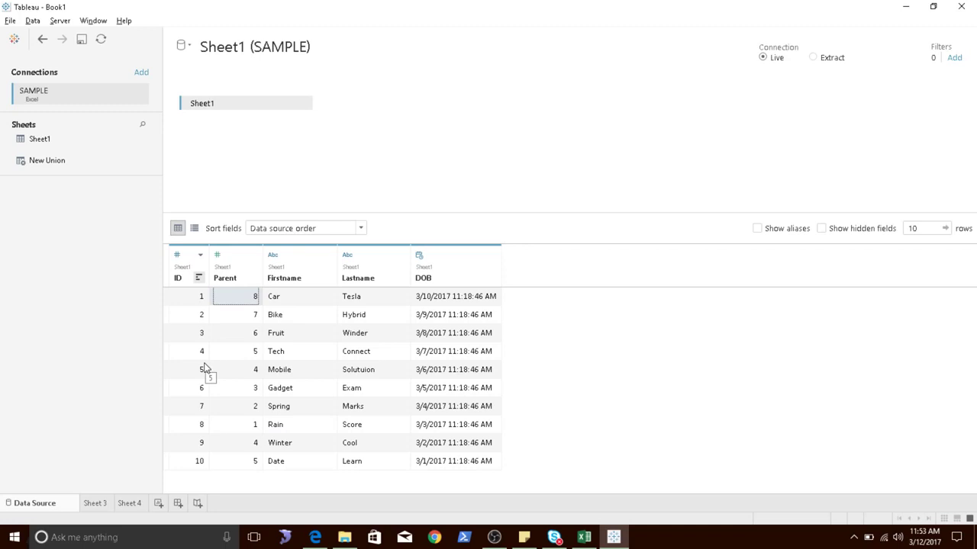
Step: Add Sheet 5, rename the SAMPLE source to dataset1, and convert Parent to a dimension
{"action": "left_click", "coordinate": [160, 503]}
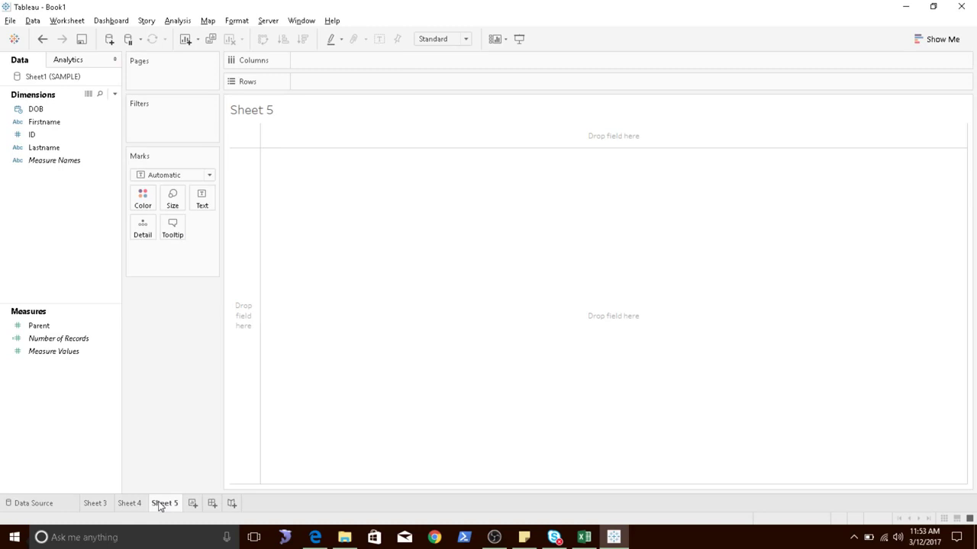
{"action": "right_click", "coordinate": [50, 79]}
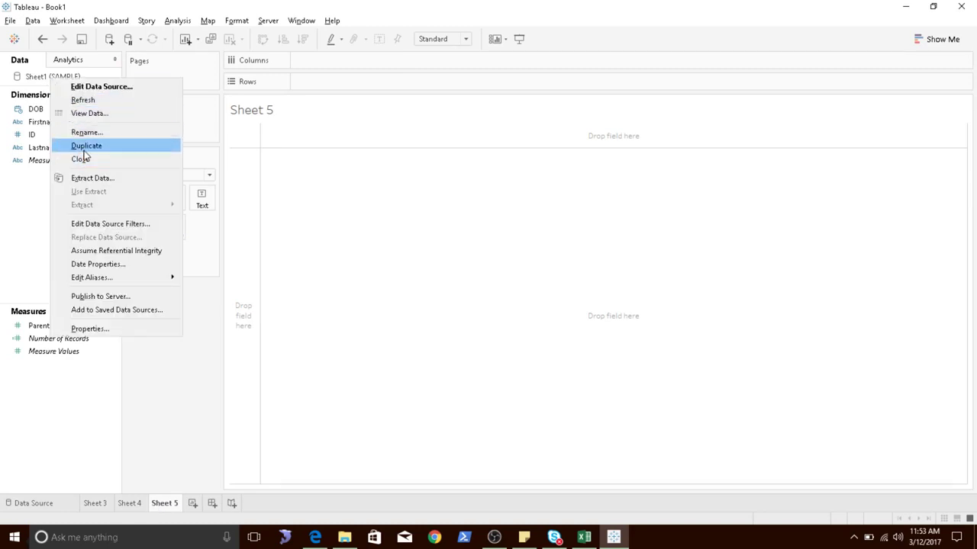
{"action": "left_click", "coordinate": [103, 134]}
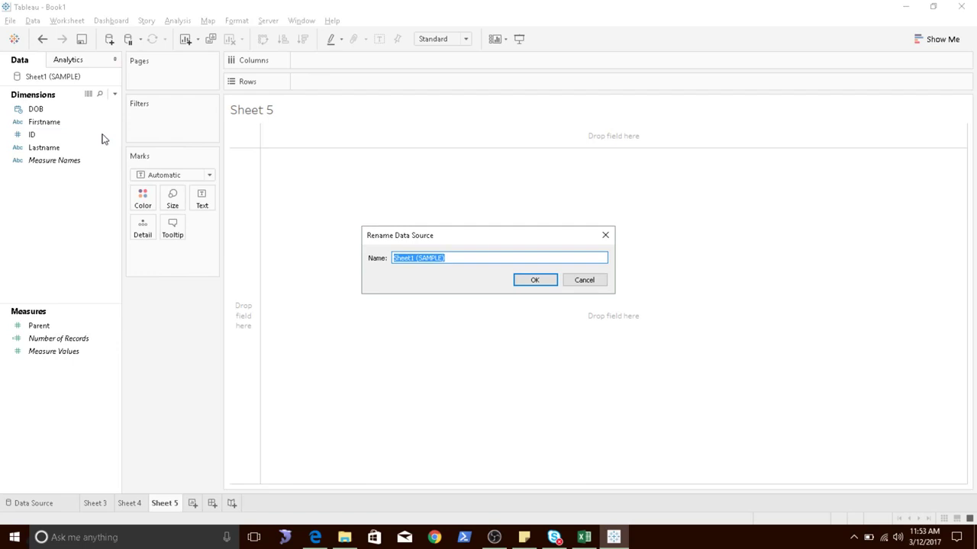
{"action": "type", "text": "dataset1"}
{"action": "left_click", "coordinate": [535, 280]}
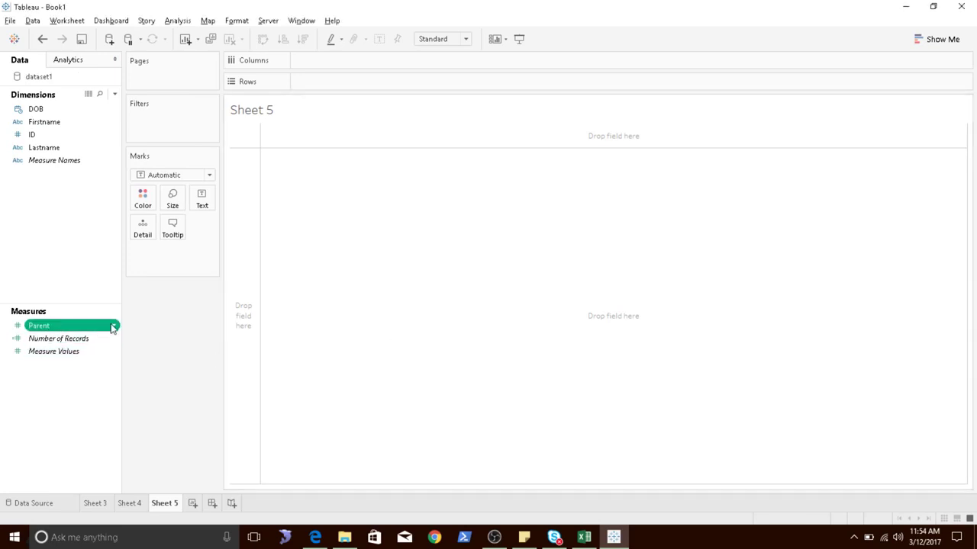
{"action": "left_click", "coordinate": [112, 327]}
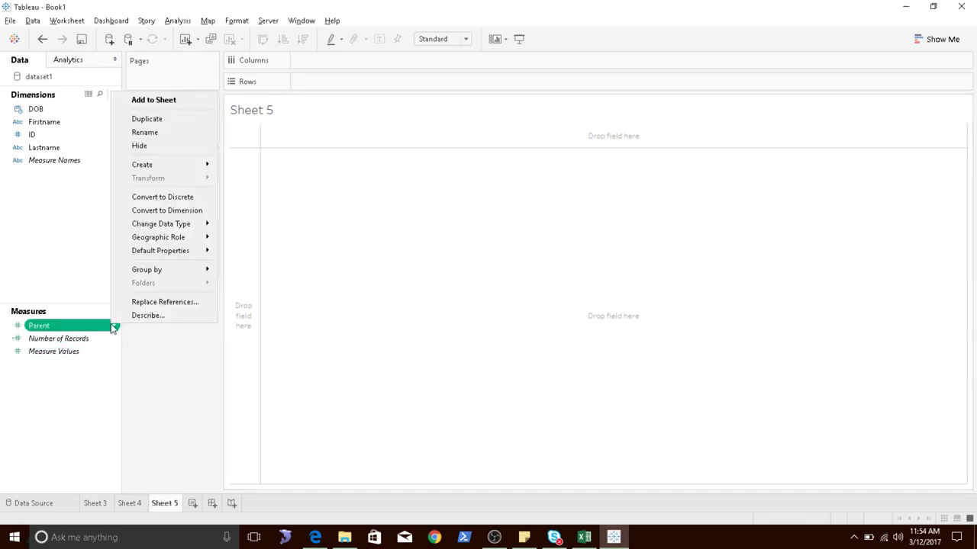
{"action": "left_click", "coordinate": [151, 211]}
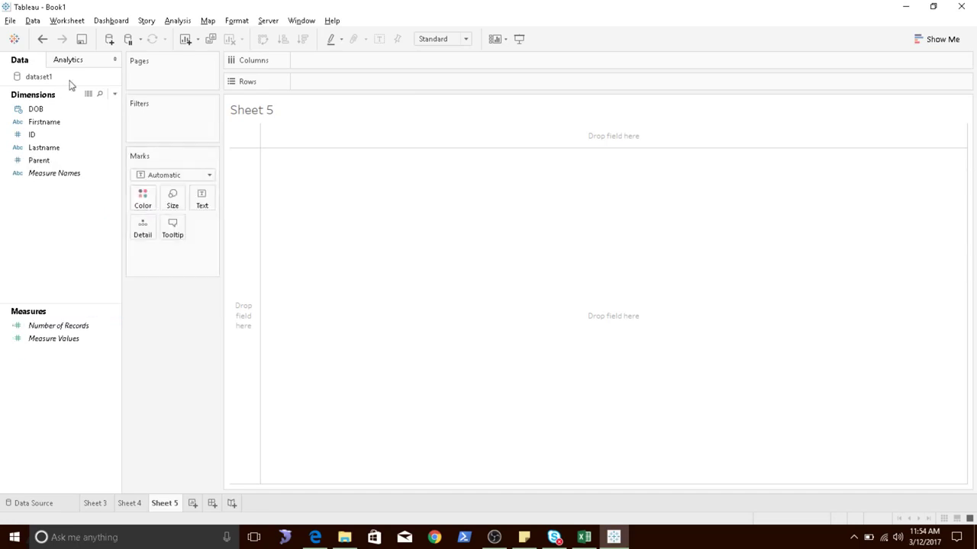
Step: Duplicate dataset1 and rename the copy to dataset2
{"action": "right_click", "coordinate": [70, 82]}
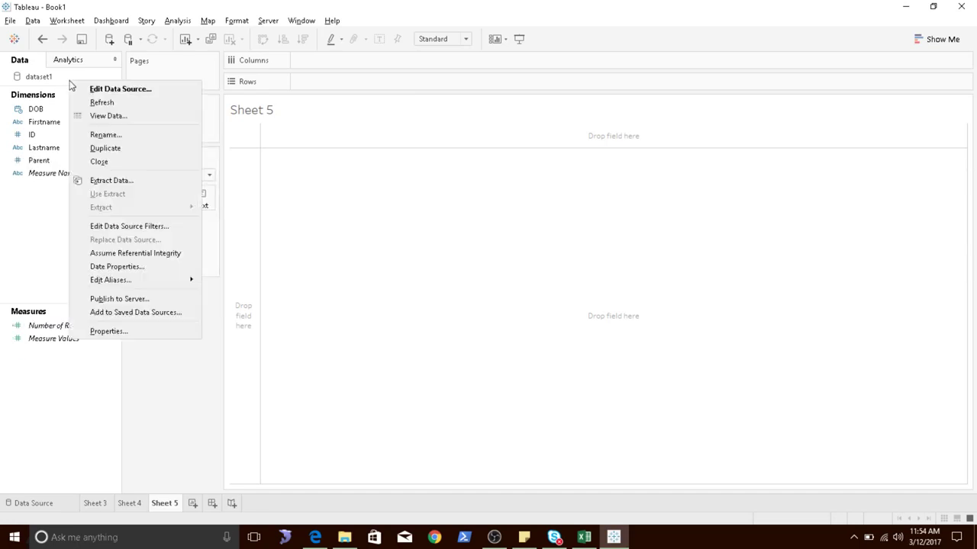
{"action": "left_click", "coordinate": [99, 148]}
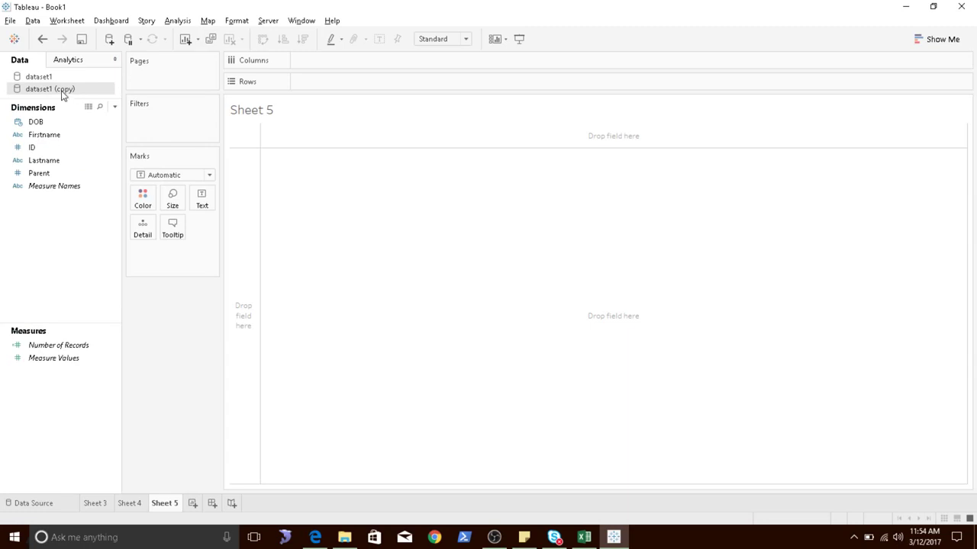
{"action": "right_click", "coordinate": [64, 91]}
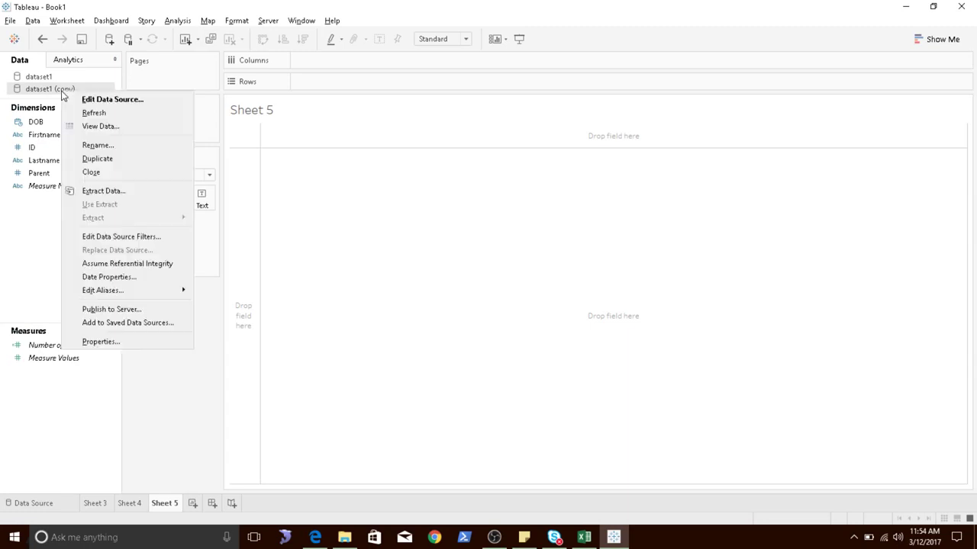
{"action": "left_click", "coordinate": [110, 142]}
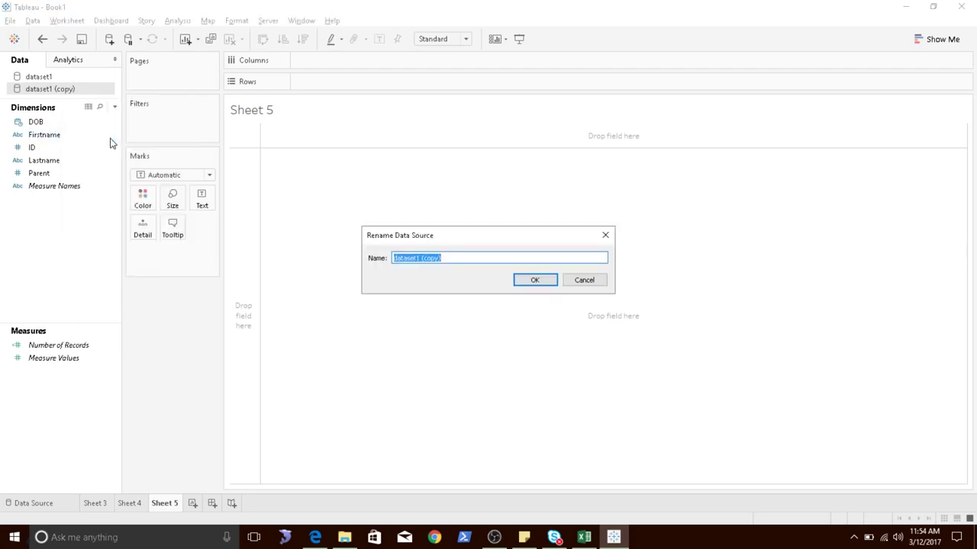
{"action": "type", "text": "dataset2"}
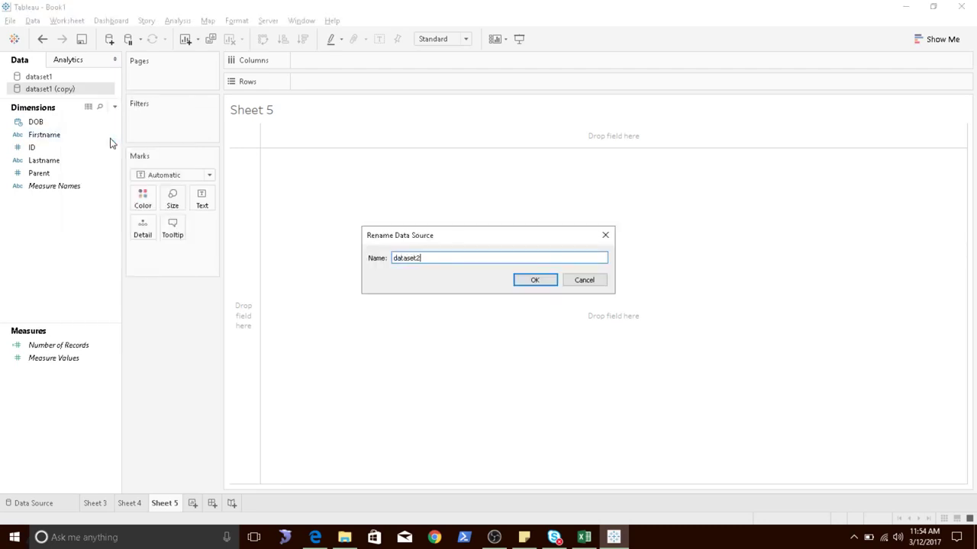
{"action": "left_click", "coordinate": [538, 281]}
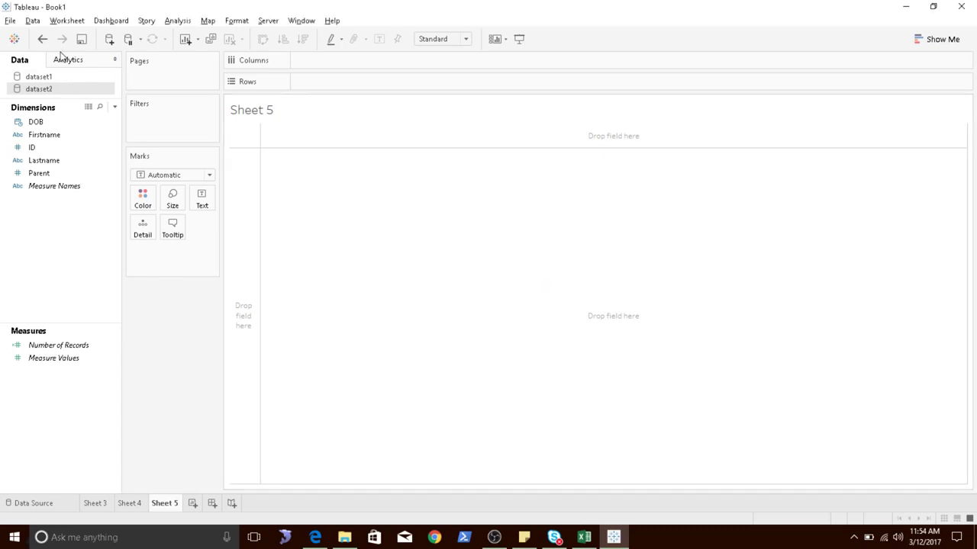
Step: Switch the dataset relationship to Custom and remove all automatic field mappings
{"action": "left_click", "coordinate": [33, 20]}
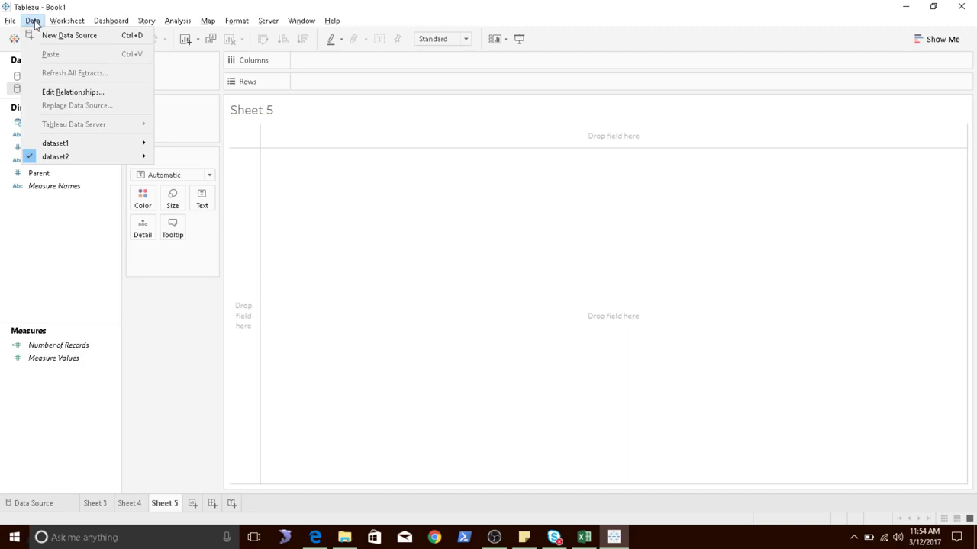
{"action": "left_click", "coordinate": [67, 92]}
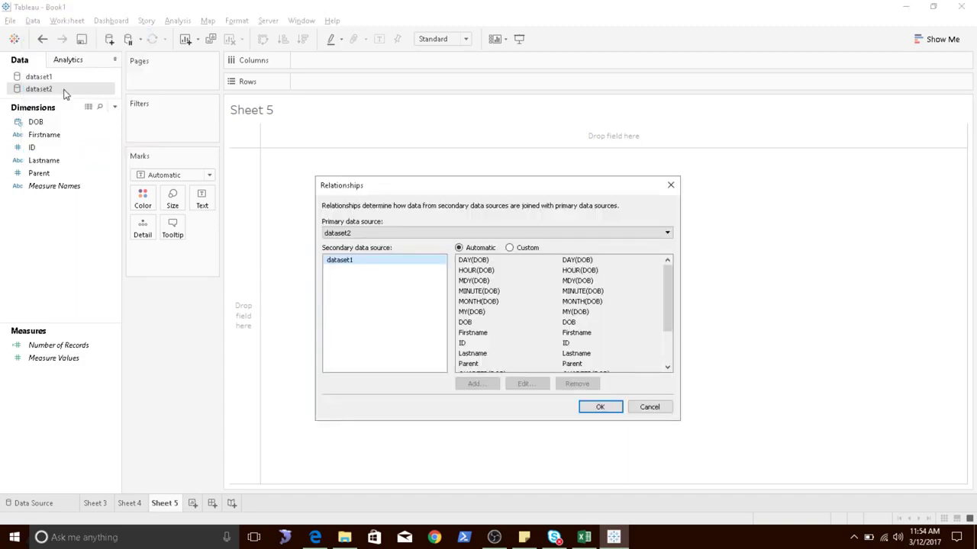
{"action": "left_click", "coordinate": [519, 247]}
{"action": "left_click", "coordinate": [515, 295]}
{"action": "left_click", "coordinate": [514, 295]}
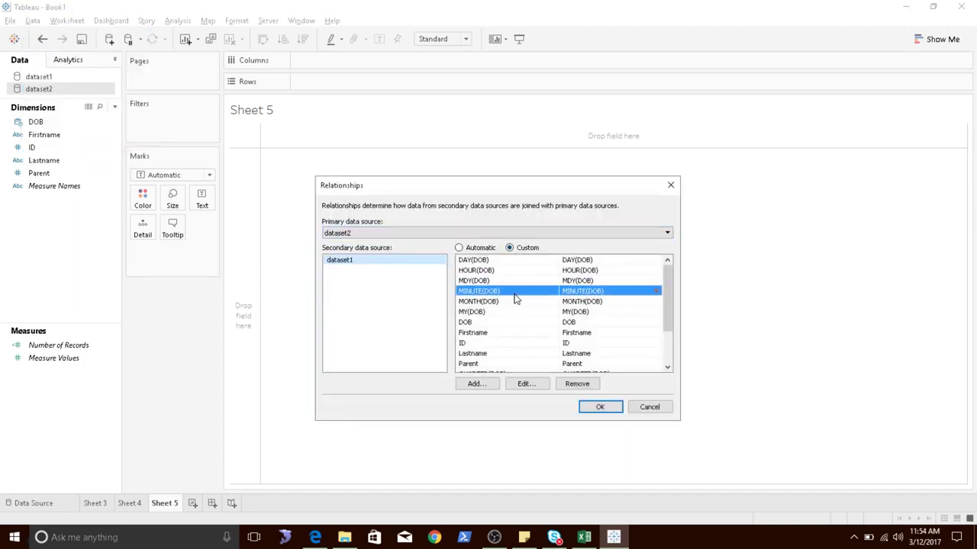
{"action": "key", "text": "ctrl+a"}
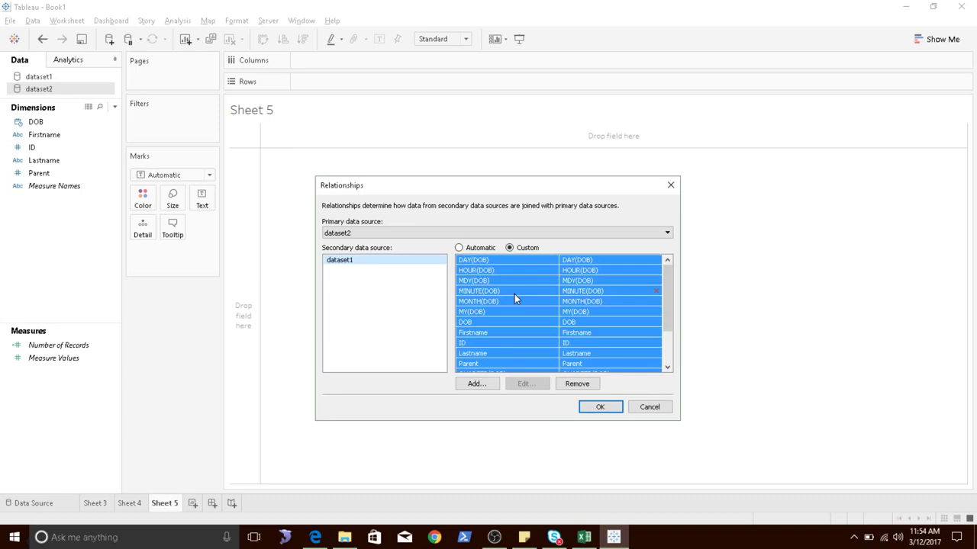
{"action": "left_click", "coordinate": [577, 384]}
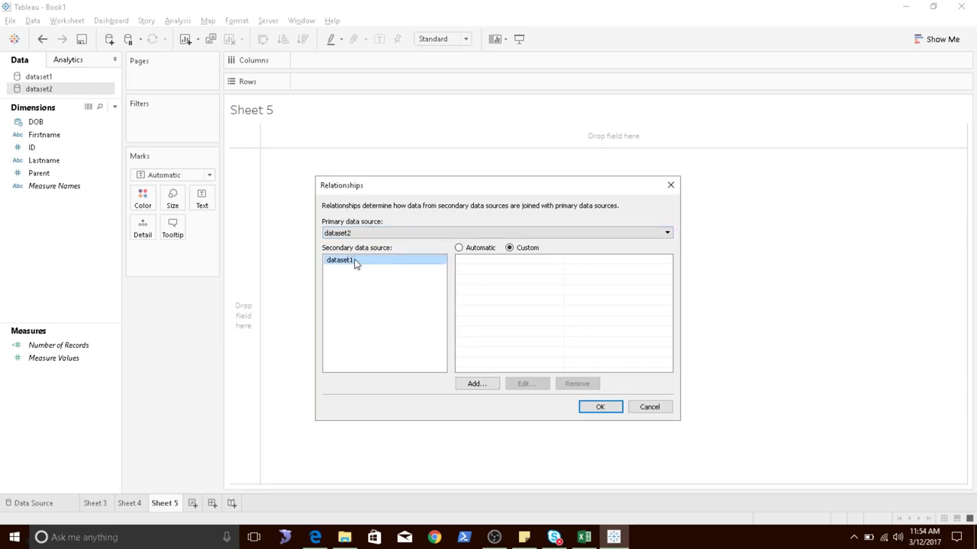
Step: Add a mapping from dataset2's Parent to dataset1's ID and apply it
{"action": "left_click", "coordinate": [486, 385]}
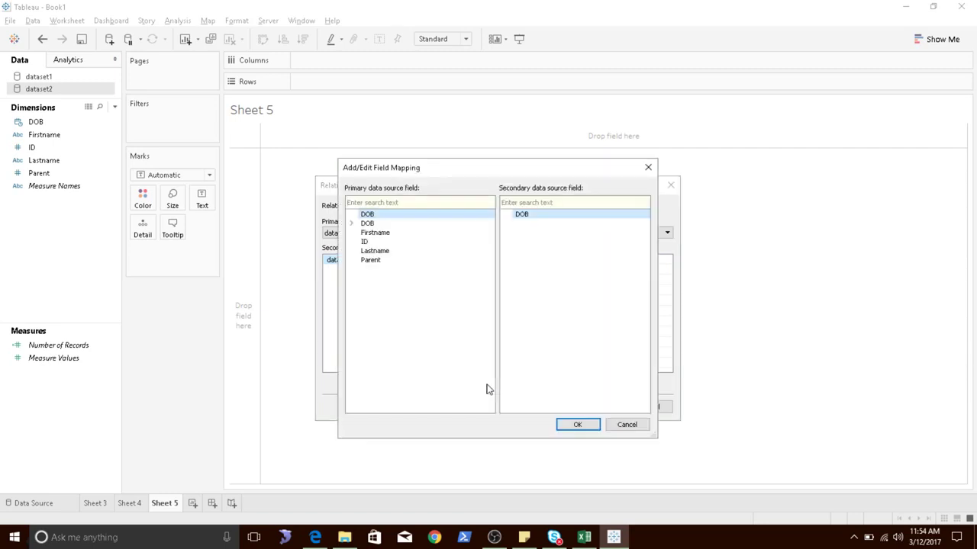
{"action": "left_click", "coordinate": [385, 260]}
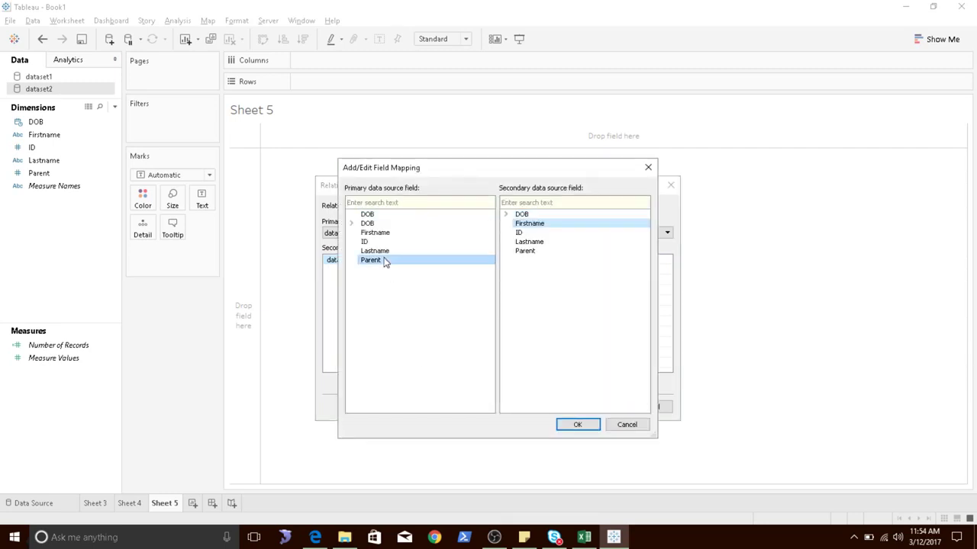
{"action": "left_click", "coordinate": [520, 233]}
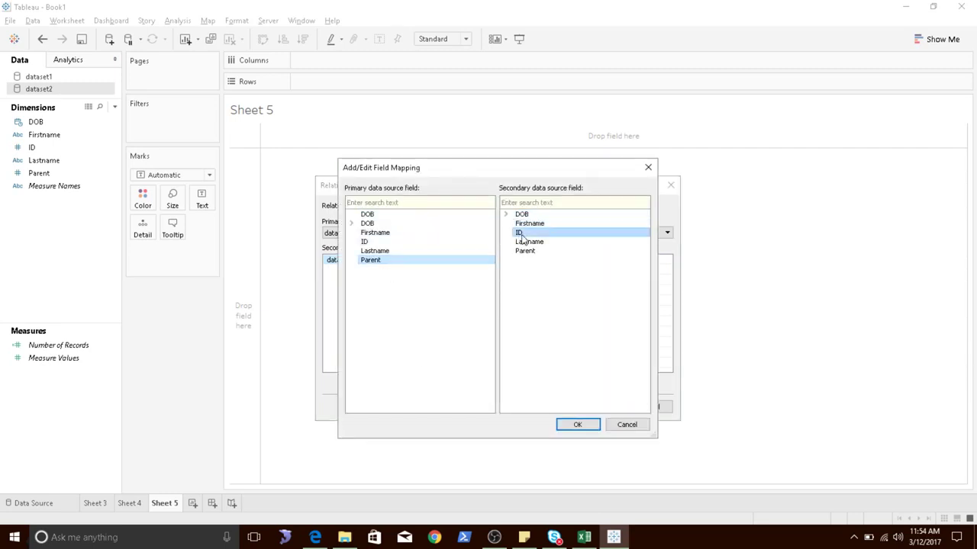
{"action": "left_click", "coordinate": [577, 425]}
{"action": "left_click", "coordinate": [596, 407]}
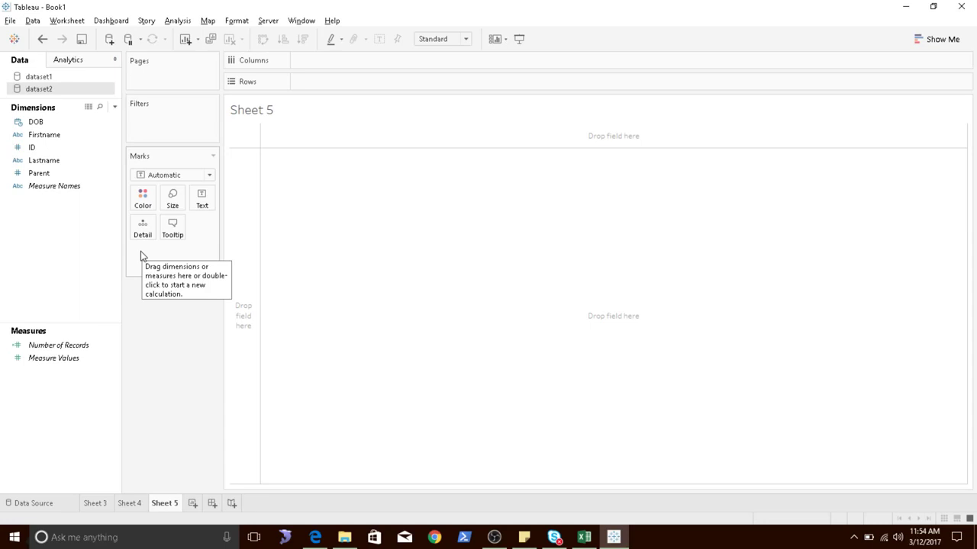
Step: Put dataset2's Parent on Rows, then add dataset1's Firstname and Lastname beside it
{"action": "left_click_drag", "start_coordinate": [46, 174], "coordinate": [300, 89]}
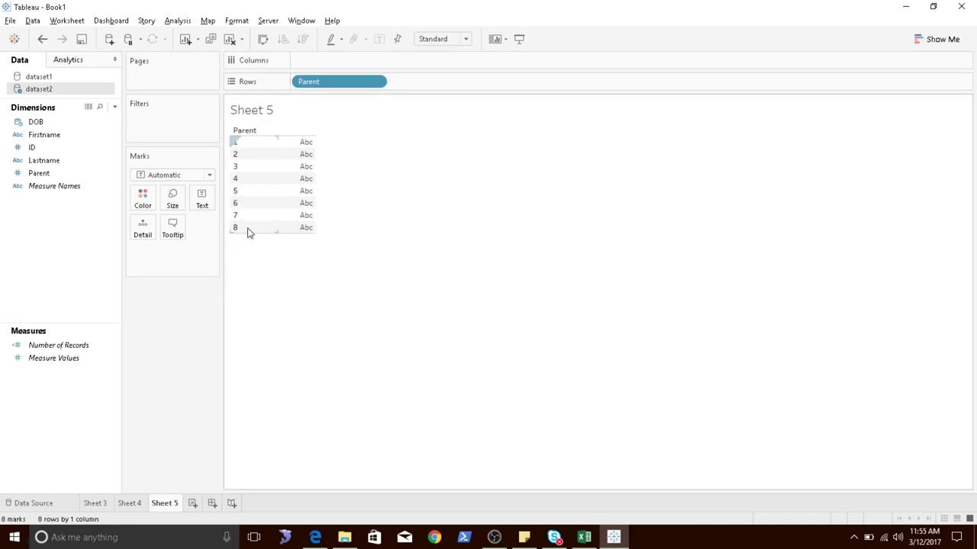
{"action": "left_click", "coordinate": [53, 77]}
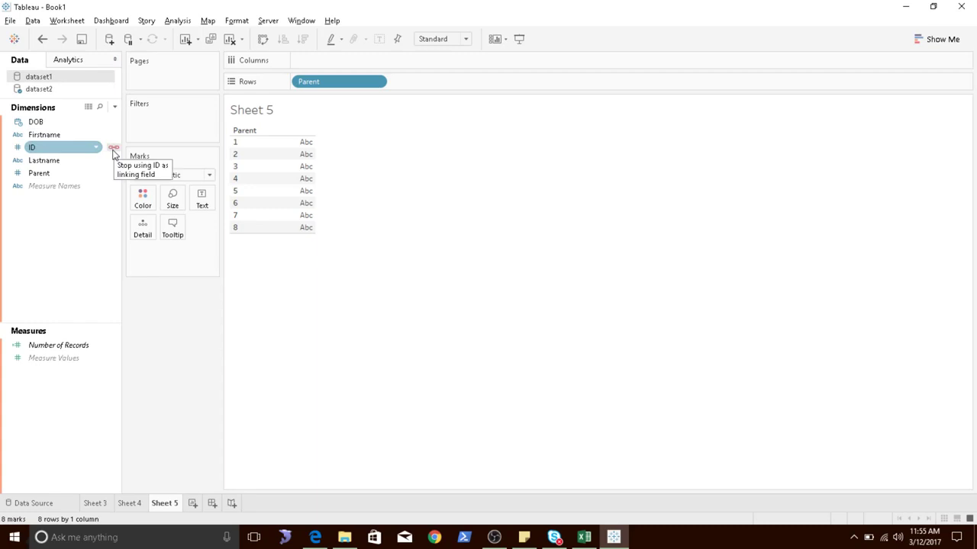
{"action": "left_click_drag", "start_coordinate": [74, 136], "coordinate": [394, 86]}
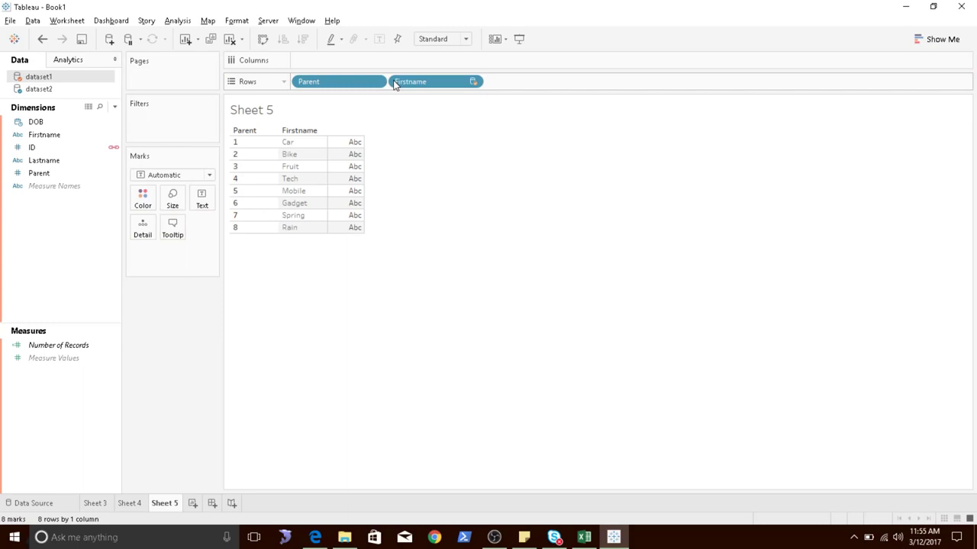
{"action": "left_click_drag", "start_coordinate": [61, 161], "coordinate": [501, 90]}
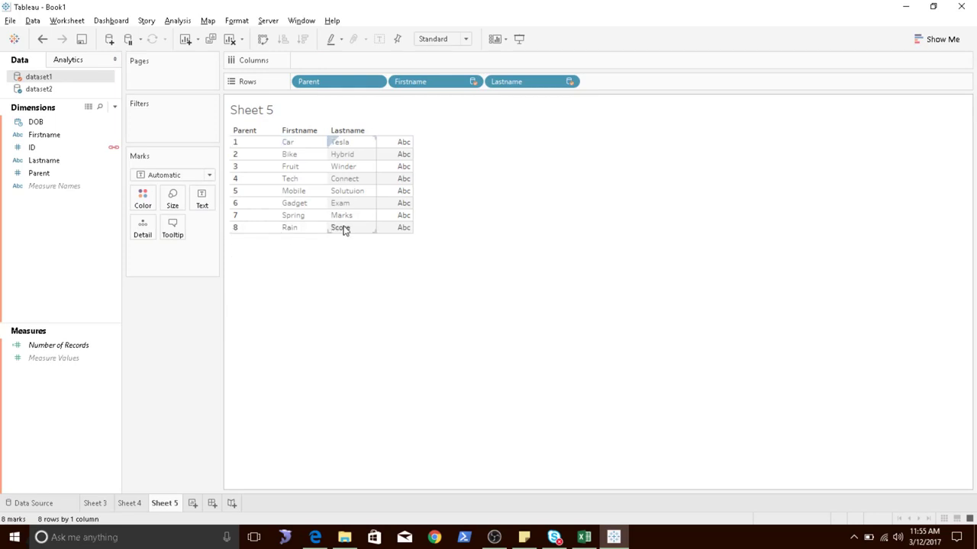
Step: Check the ID 8 row's Firstname and Lastname in dataset1's raw data, then return to Sheet 5
{"action": "left_click", "coordinate": [33, 506]}
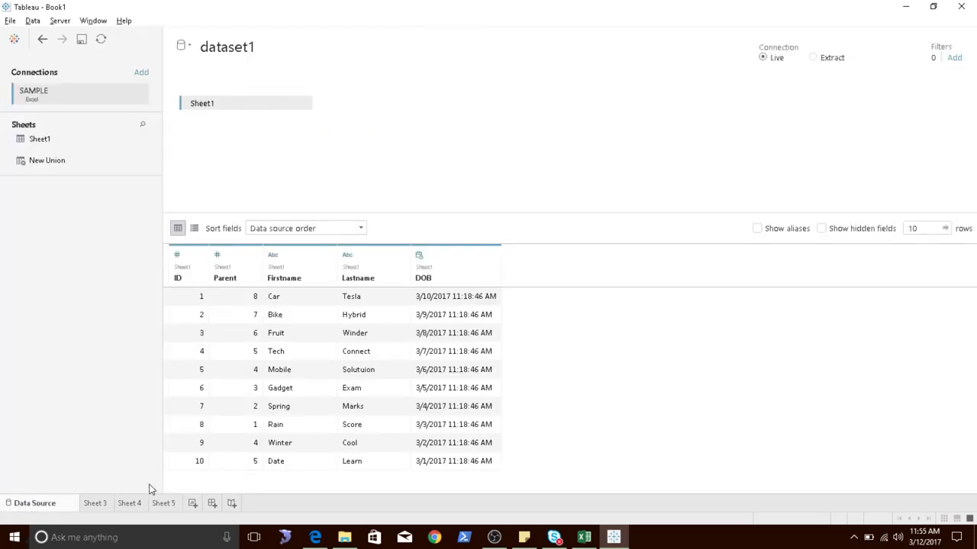
{"action": "left_click", "coordinate": [197, 428]}
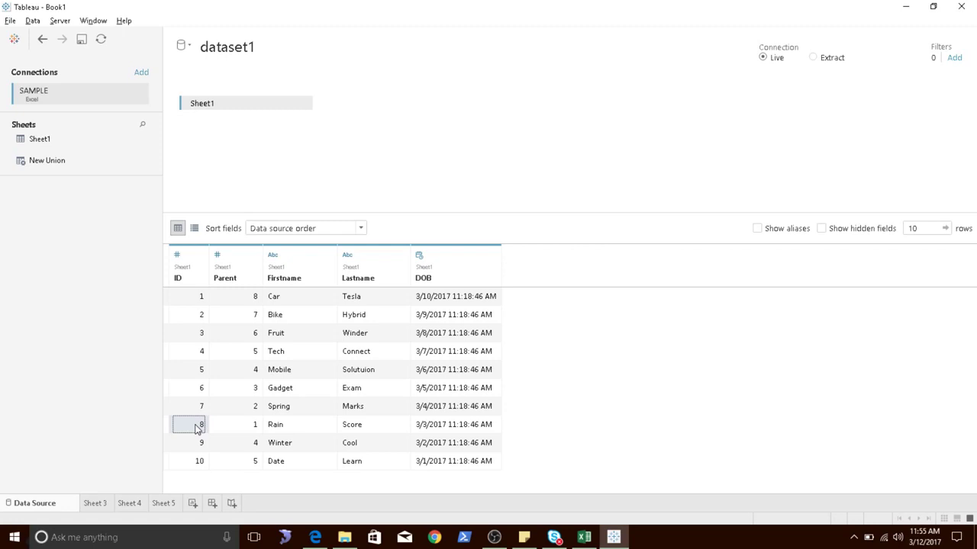
{"action": "left_click", "coordinate": [292, 428]}
{"action": "left_click", "coordinate": [365, 429]}
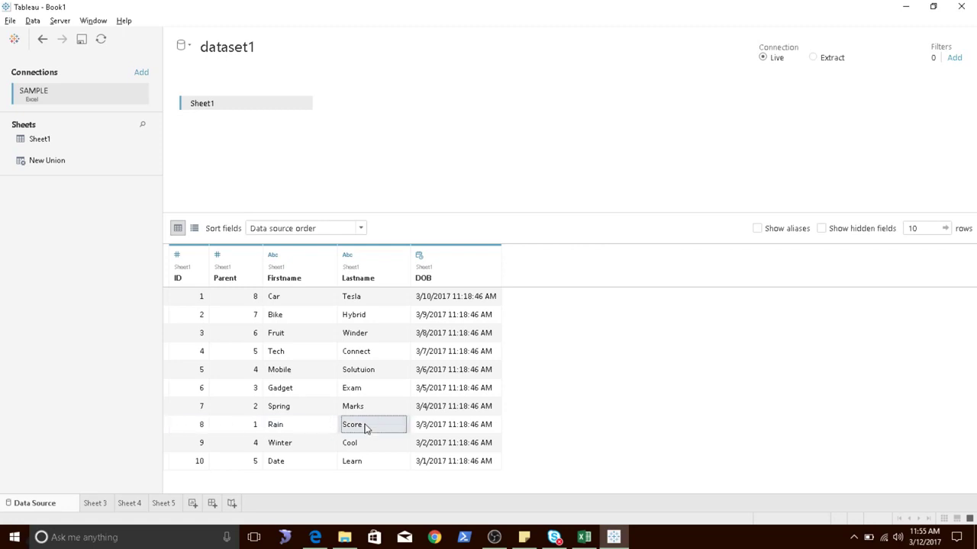
{"action": "left_click", "coordinate": [172, 503]}
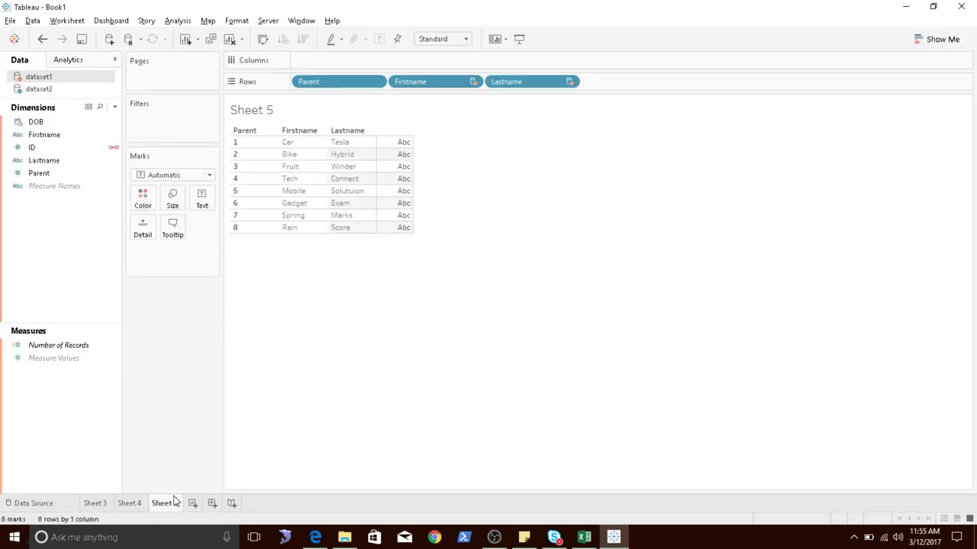